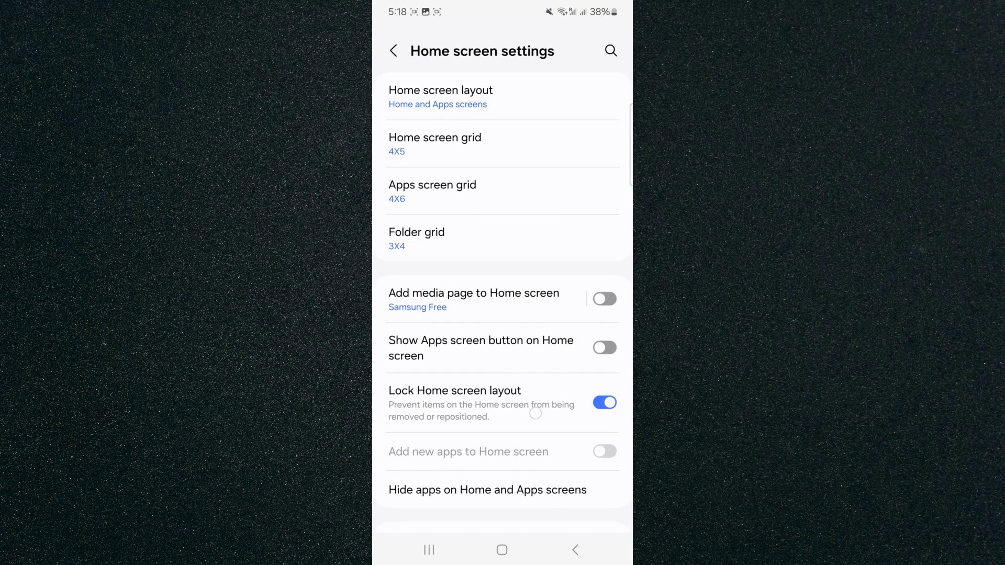
pyautogui.moveTo(535, 413); pyautogui.dragTo(540, 304)
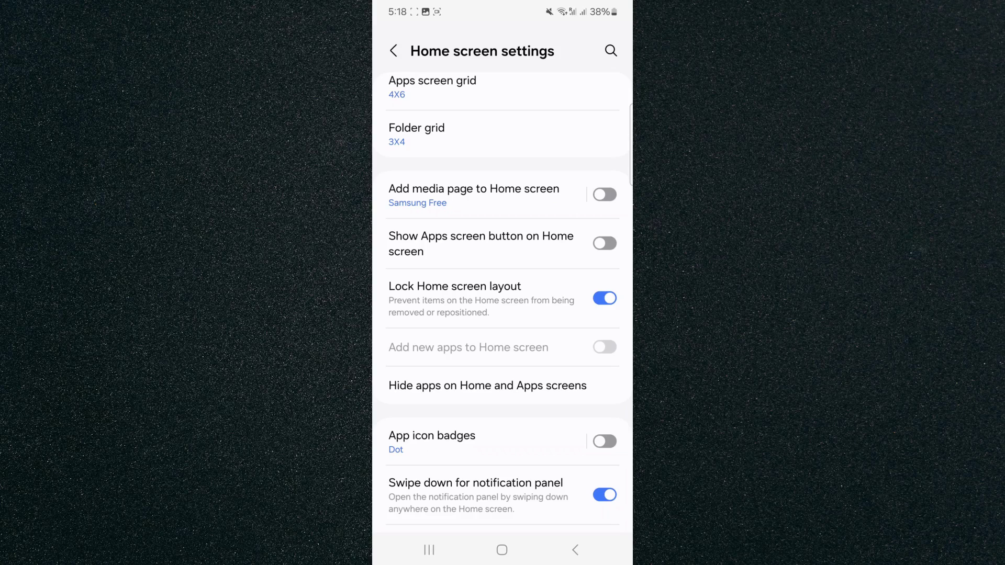
# Switch off Lock Home screen layout and return to the Home screen
pyautogui.click(605, 297)
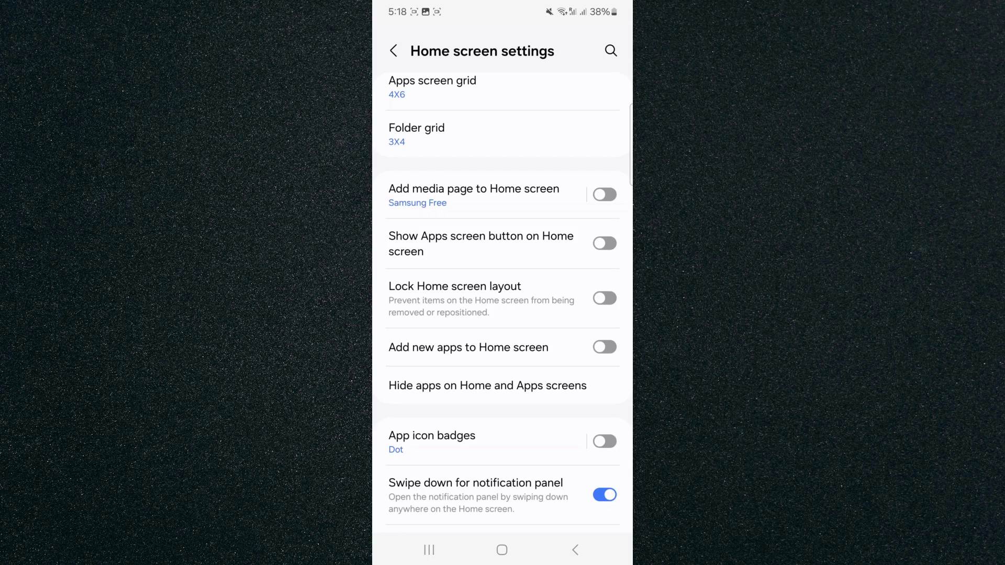
pyautogui.click(502, 549)
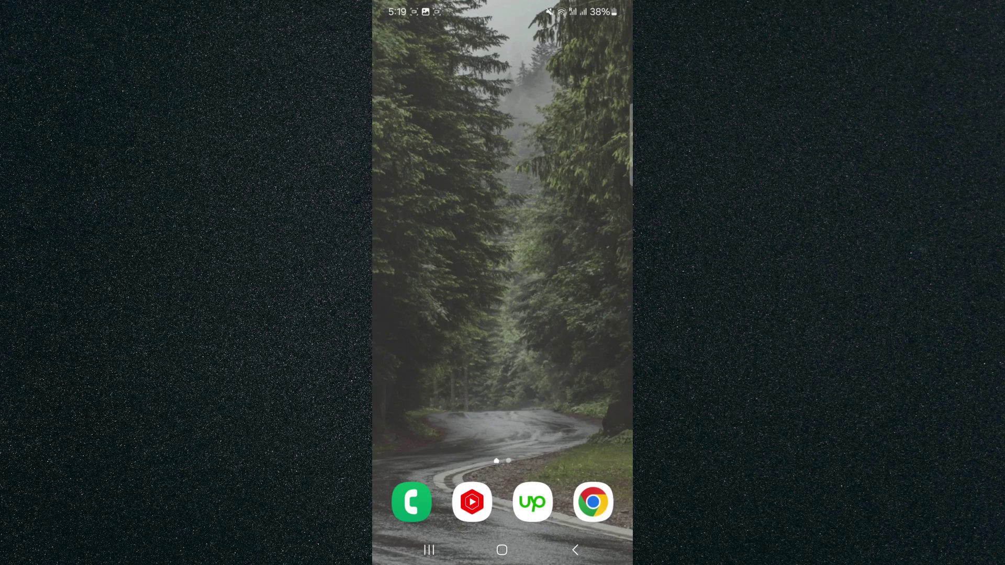
# Drag the Chrome dock icon twice, triggering the 'Home screen layout is locked' notice
pyautogui.moveTo(599, 510); pyautogui.dragTo(581, 281)
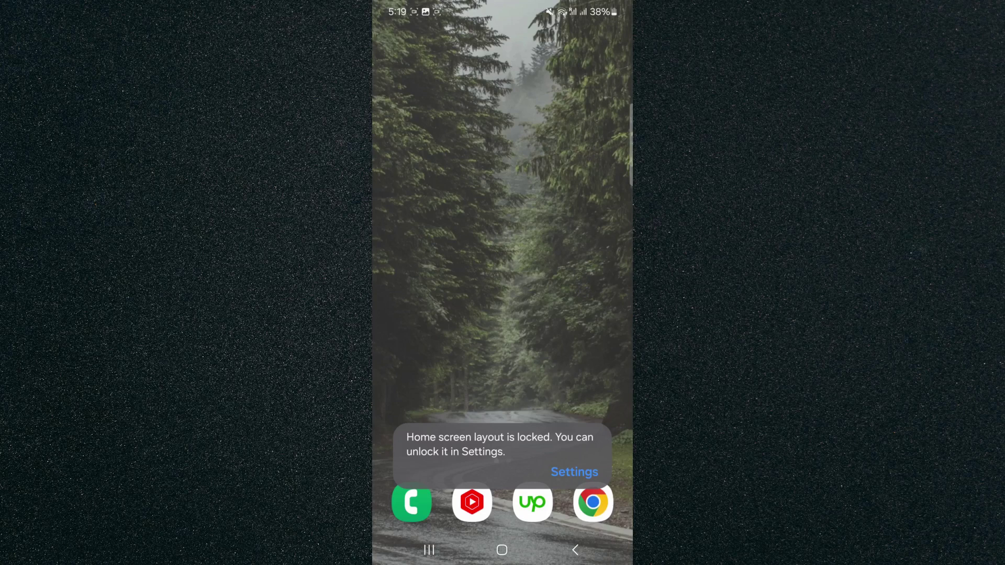
pyautogui.moveTo(593, 502); pyautogui.dragTo(586, 268)
# Open Settings from the lock notice and switch off Lock Home screen layout
pyautogui.click(585, 472)
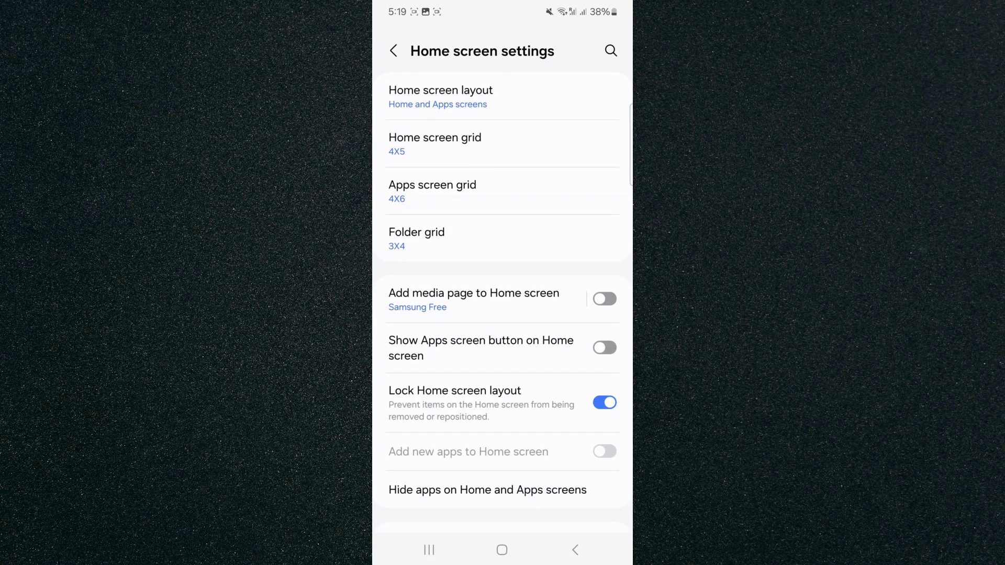
pyautogui.moveTo(554, 421); pyautogui.dragTo(554, 351)
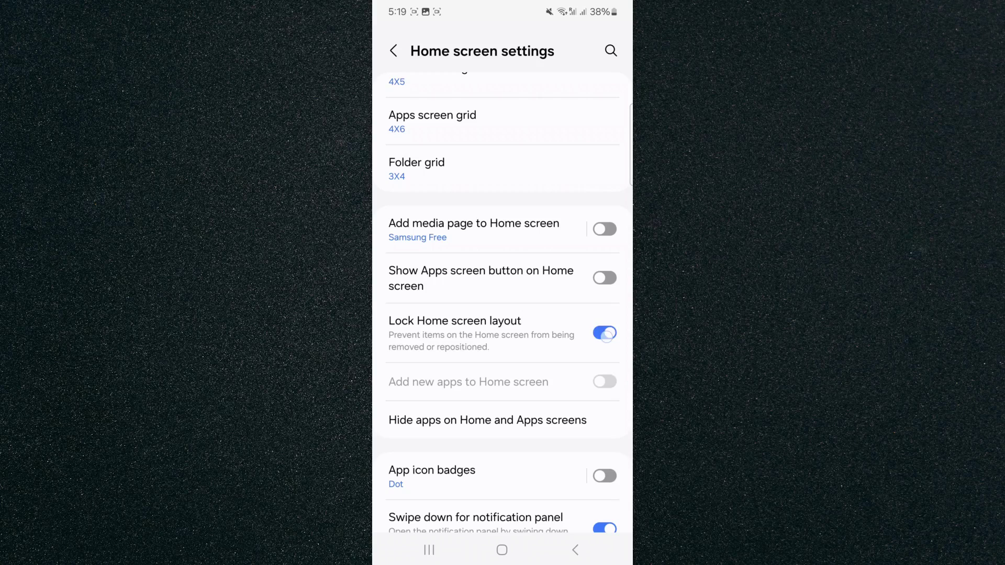
pyautogui.click(605, 333)
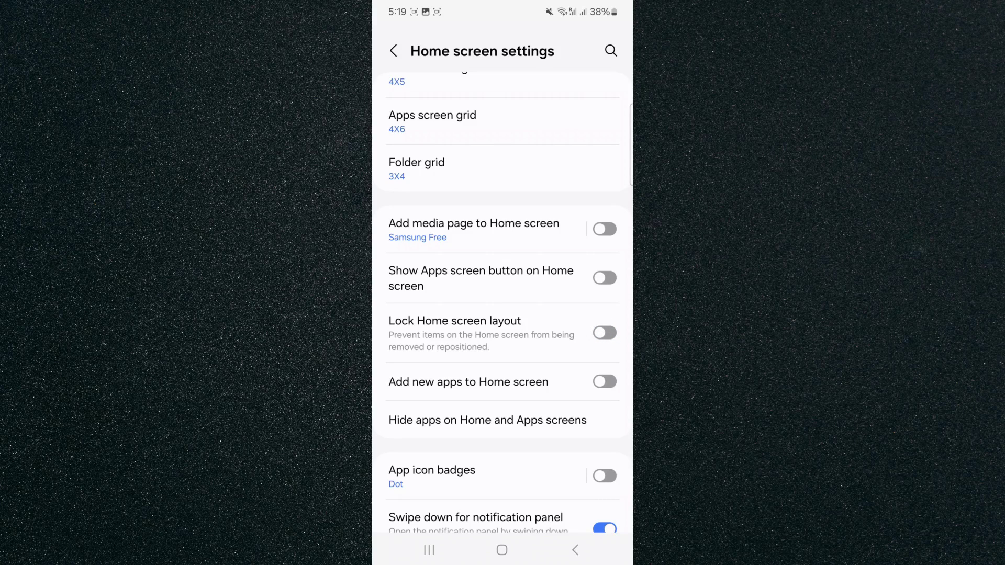